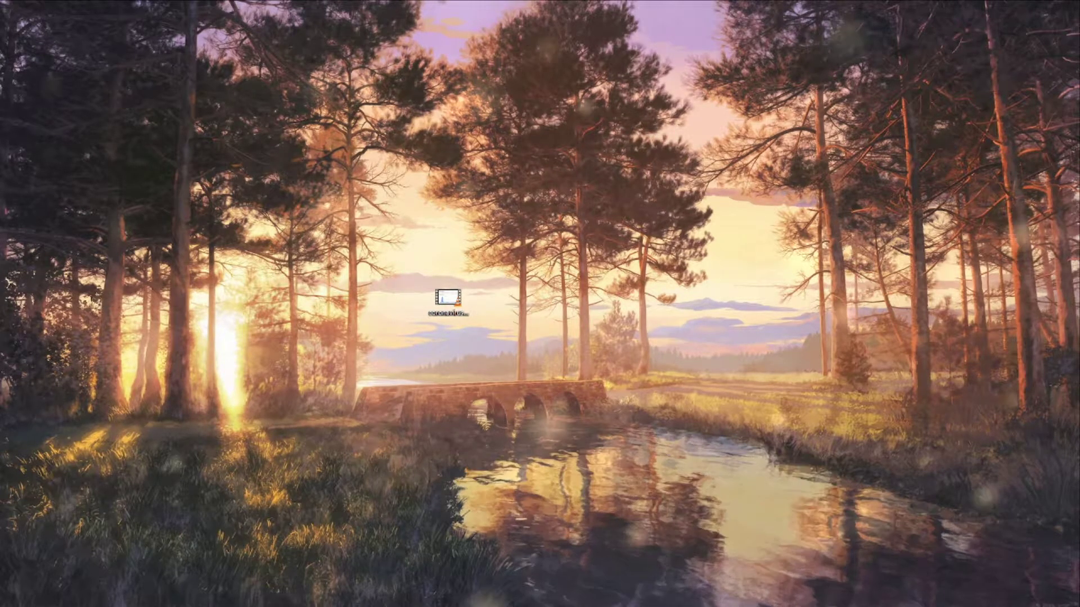
# - Bring the HexEd.it window forward and resize it to reveal the desktop video file
pyautogui.moveTo(771, 189); pyautogui.dragTo(491, 189)
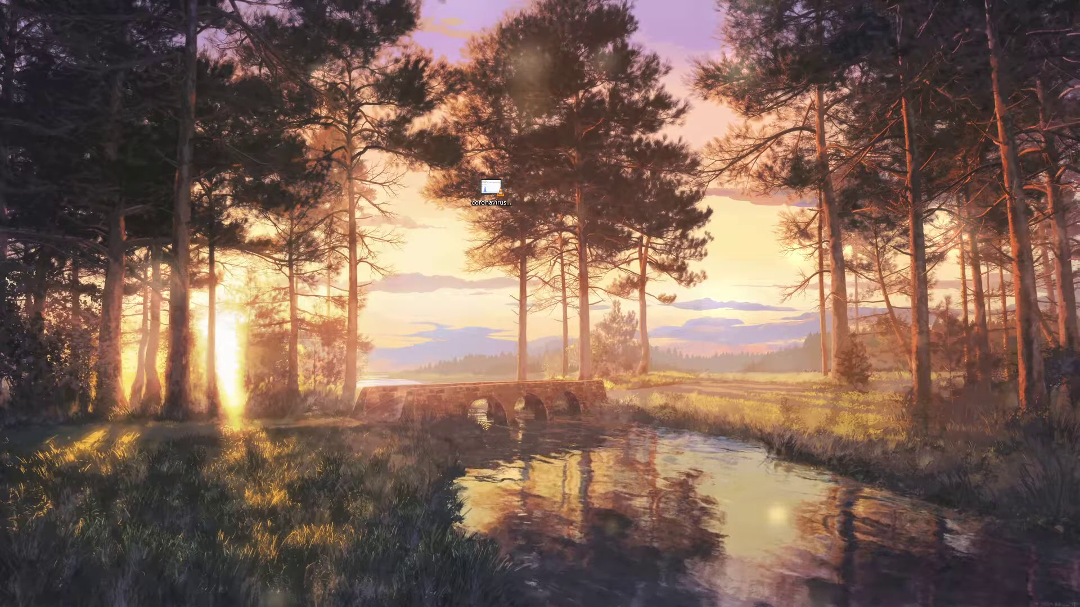
pyautogui.hotkey('alt', 'Tab')
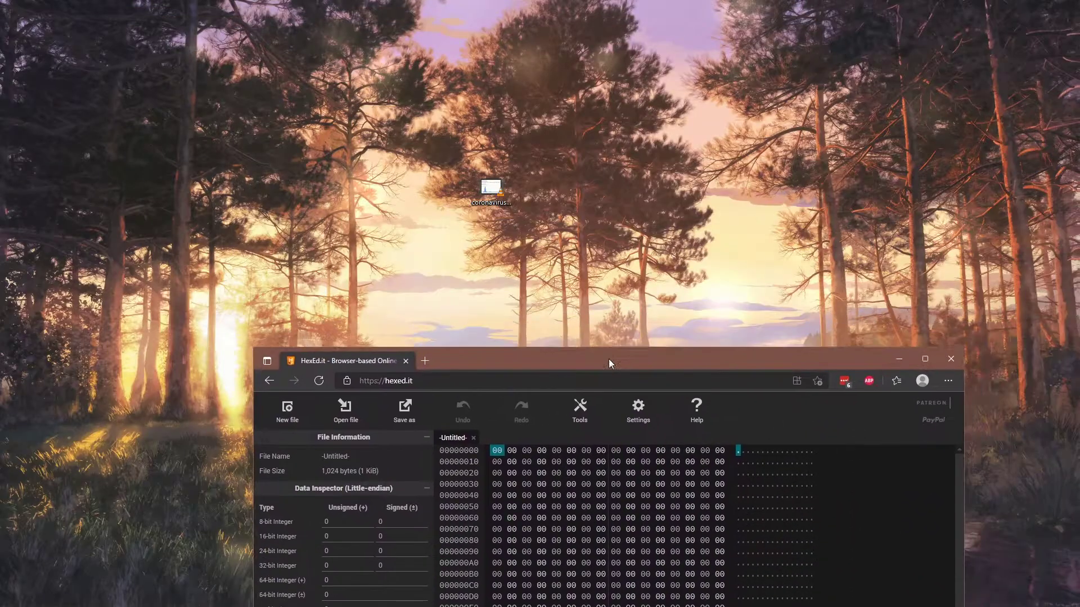
pyautogui.moveTo(449, 5); pyautogui.dragTo(556, 263)
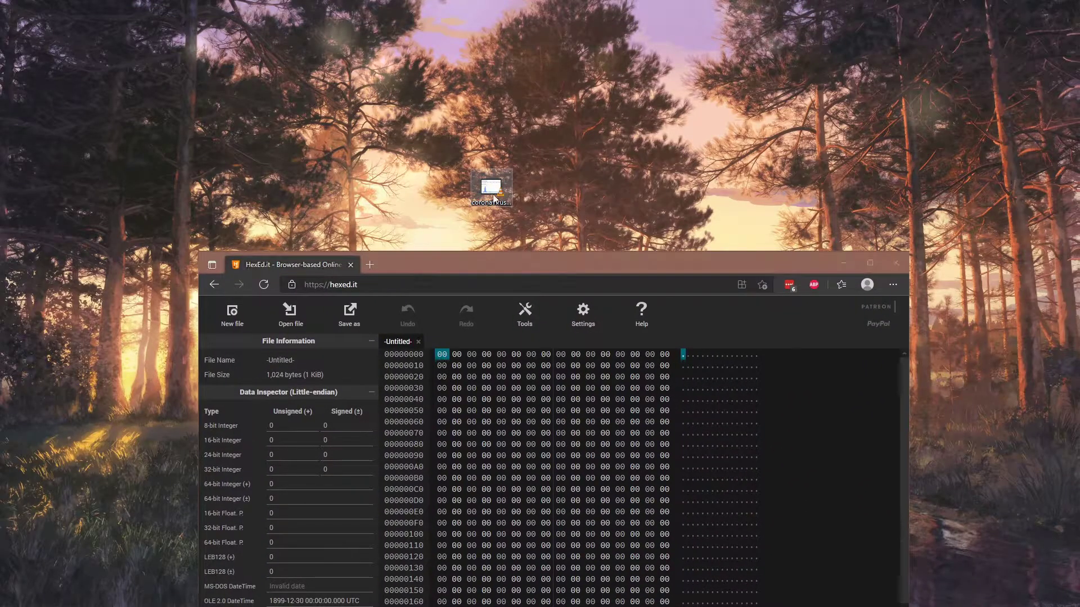
# - Load coronavirus_stats.mp4 into HexEd.it and maximize the editor window
pyautogui.moveTo(491, 187); pyautogui.dragTo(666, 437)
pyautogui.moveTo(677, 259); pyautogui.dragTo(624, 88)
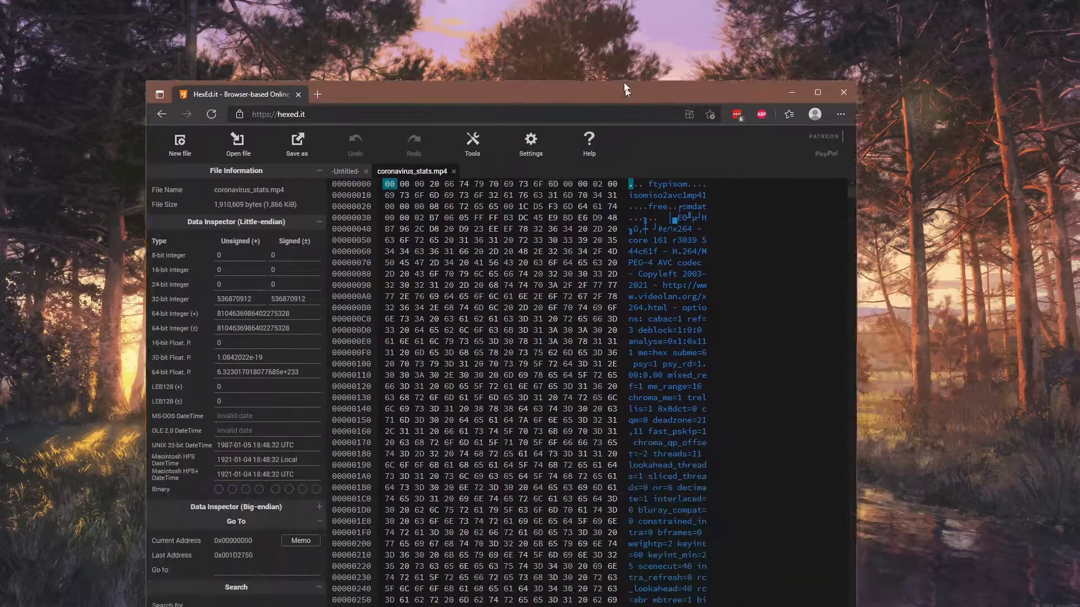
pyautogui.doubleClick(624, 88)
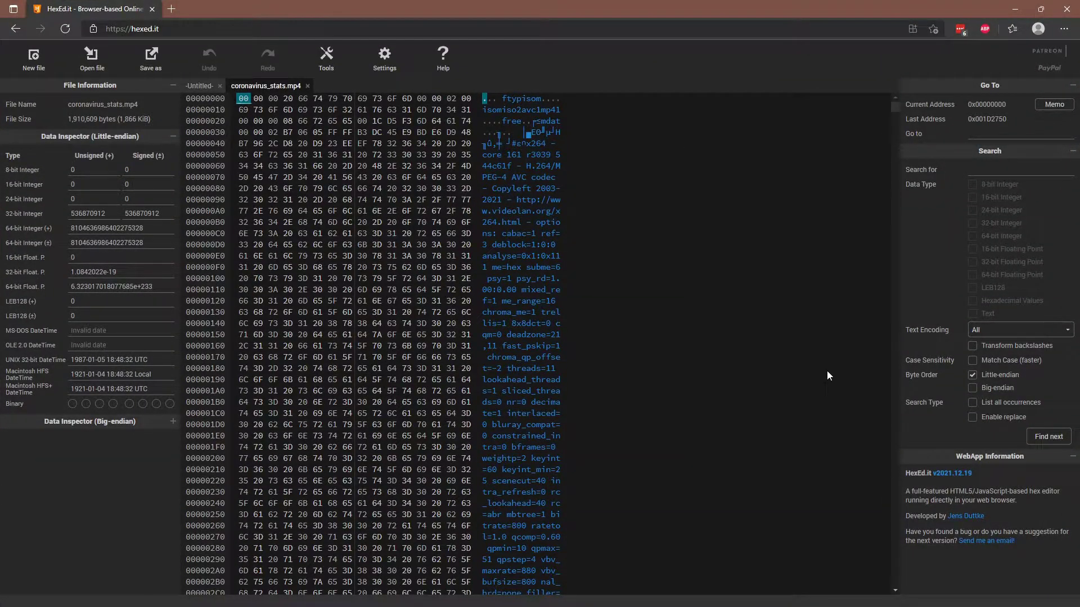
# - Search the file for the text mvhd and place the cursor at the match
pyautogui.hotkey('ctrl', 'f')
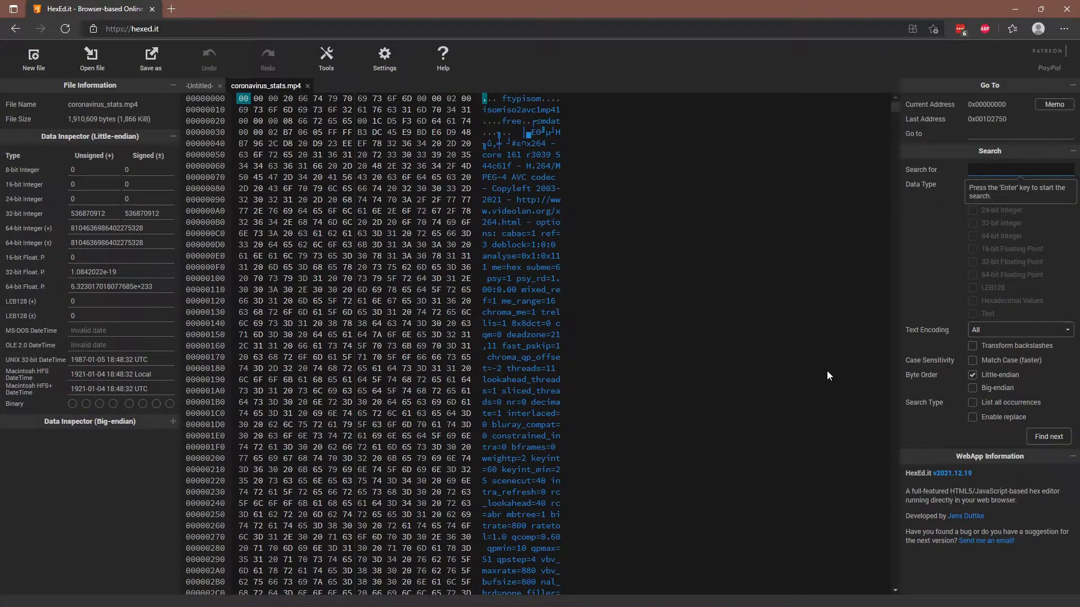
pyautogui.write('mvhd')
pyautogui.press('Return')
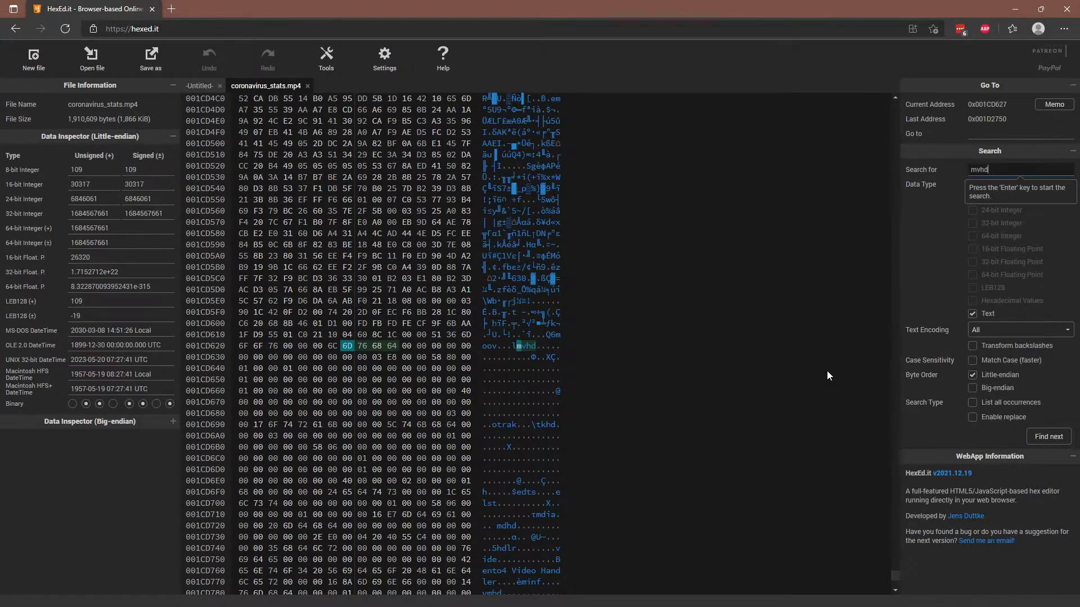
pyautogui.click(517, 345)
pyautogui.click(518, 348)
# - Move the cursor past mvhd onto the duration bytes that follow it
pyautogui.click(392, 346)
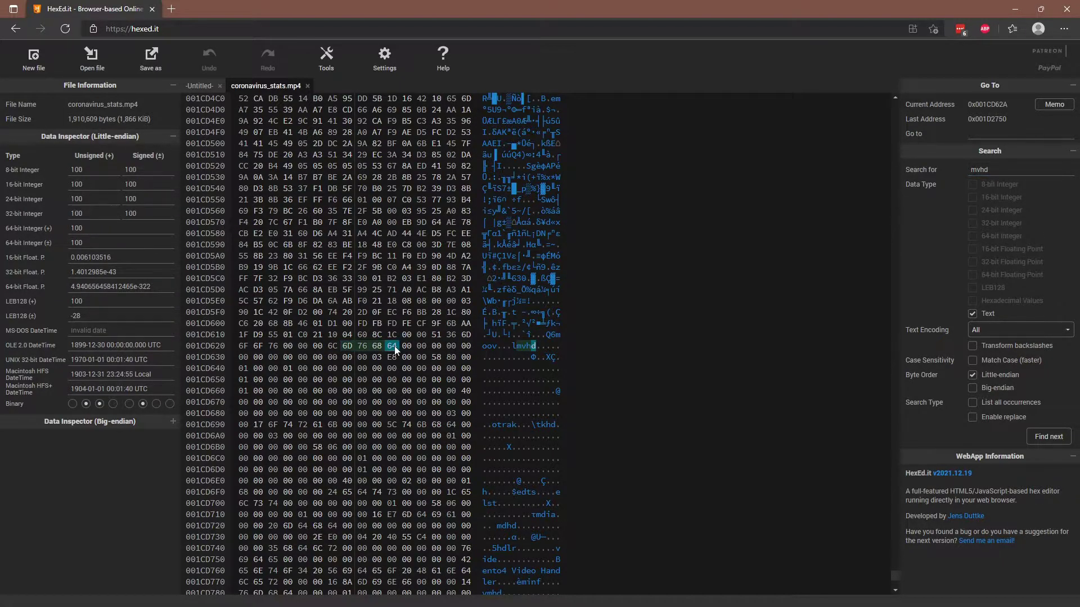
pyautogui.press('Right')
pyautogui.press('Right')
pyautogui.press('Right')
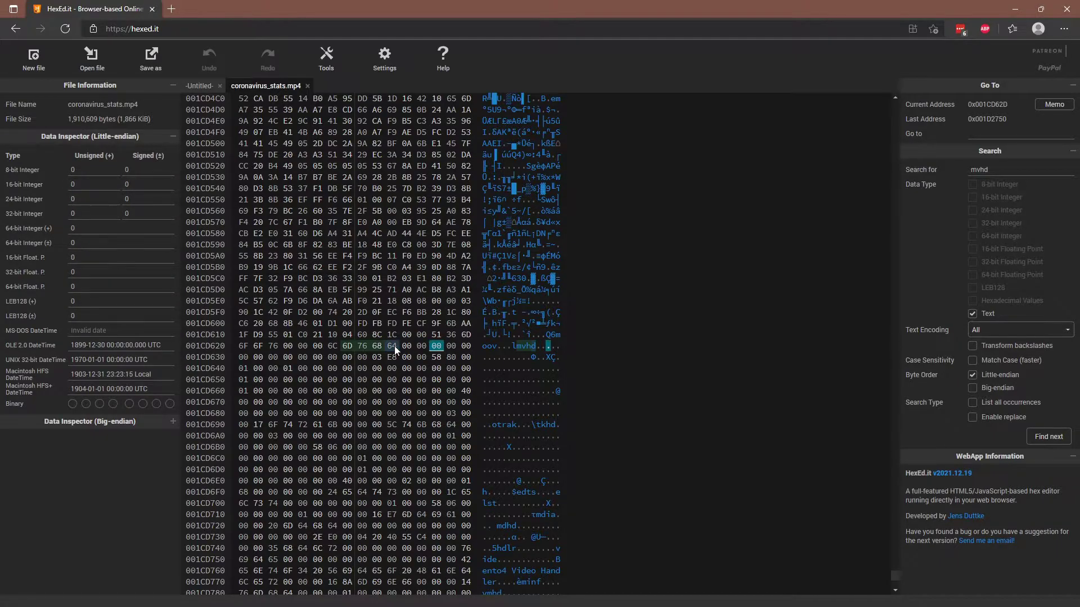
pyautogui.press('Right')
pyautogui.press('Right')
pyautogui.press('Right')
pyautogui.press('Right')
pyautogui.press('Right')
pyautogui.press('Right')
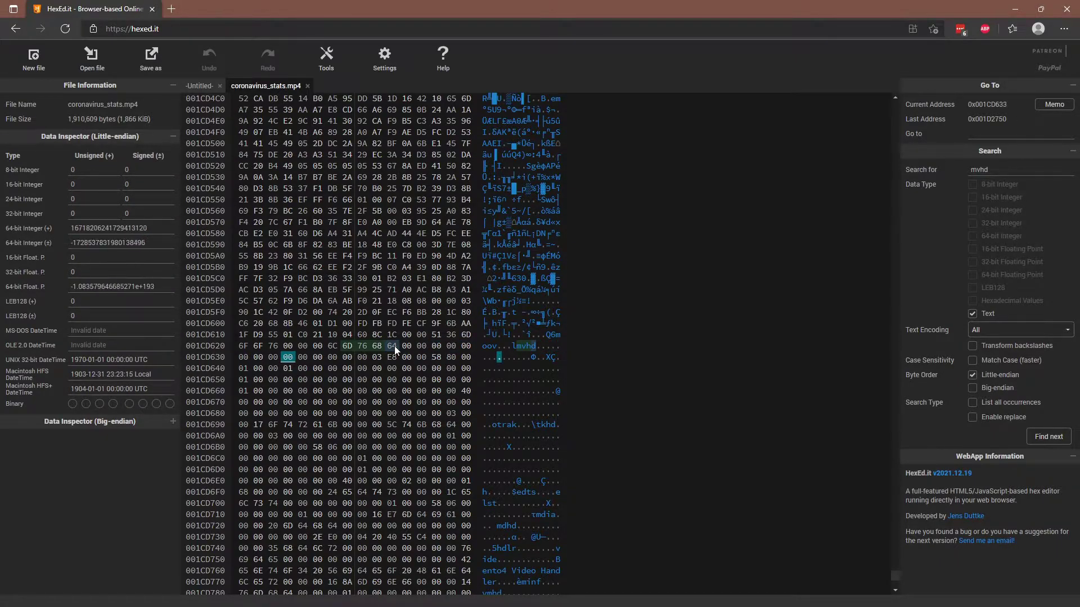
pyautogui.press('Right')
pyautogui.press('Right')
pyautogui.press('Right')
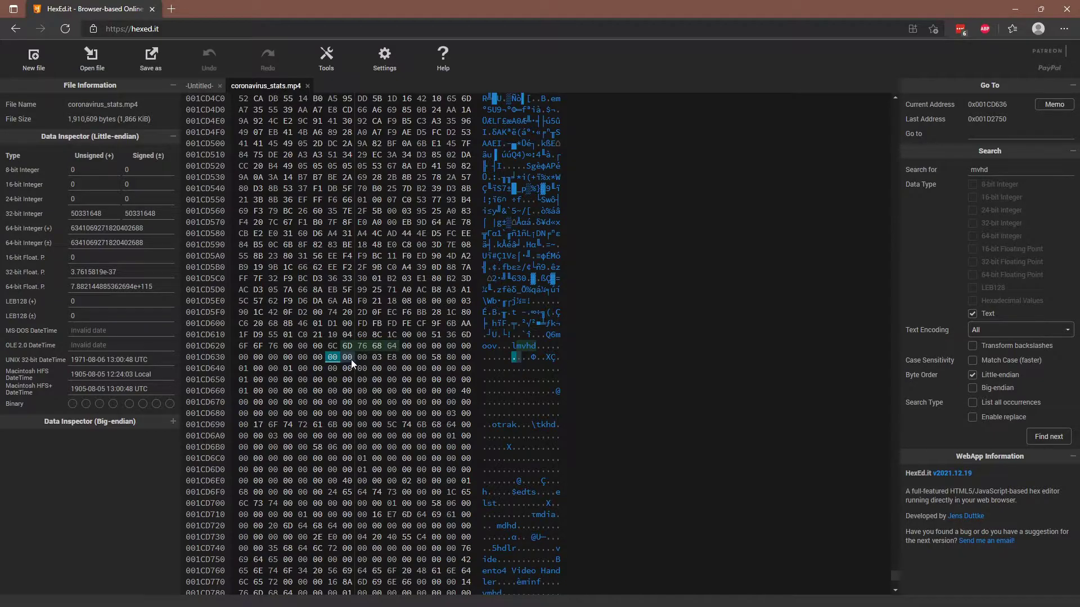
# - Overwrite the duration bytes to 7F FF FF FF and save the file to the desktop as ffff.mp4
pyautogui.moveTo(377, 361); pyautogui.dragTo(430, 362)
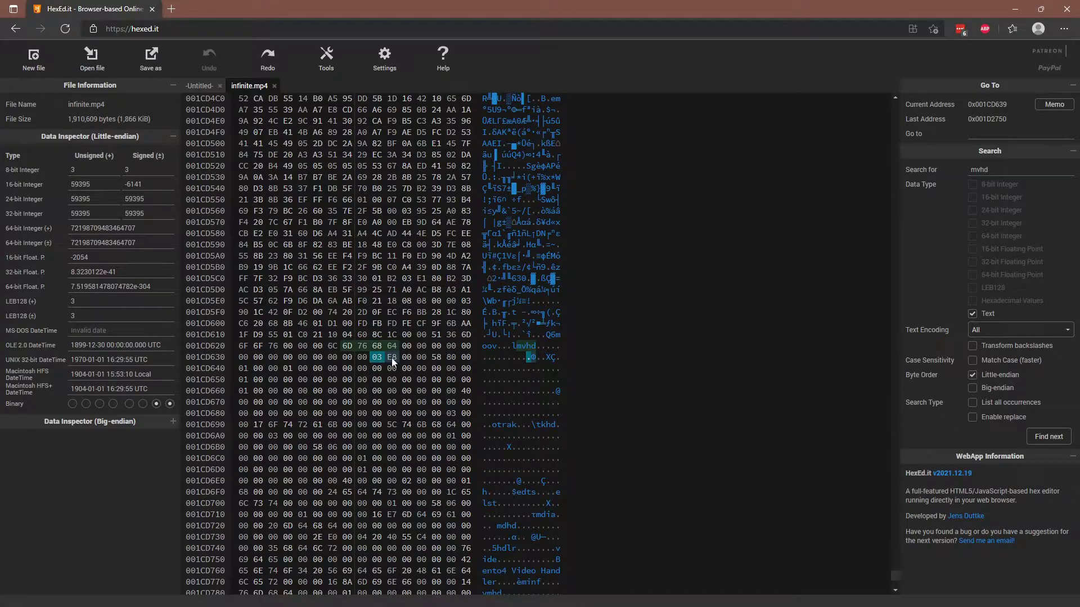
pyautogui.write('0 0')
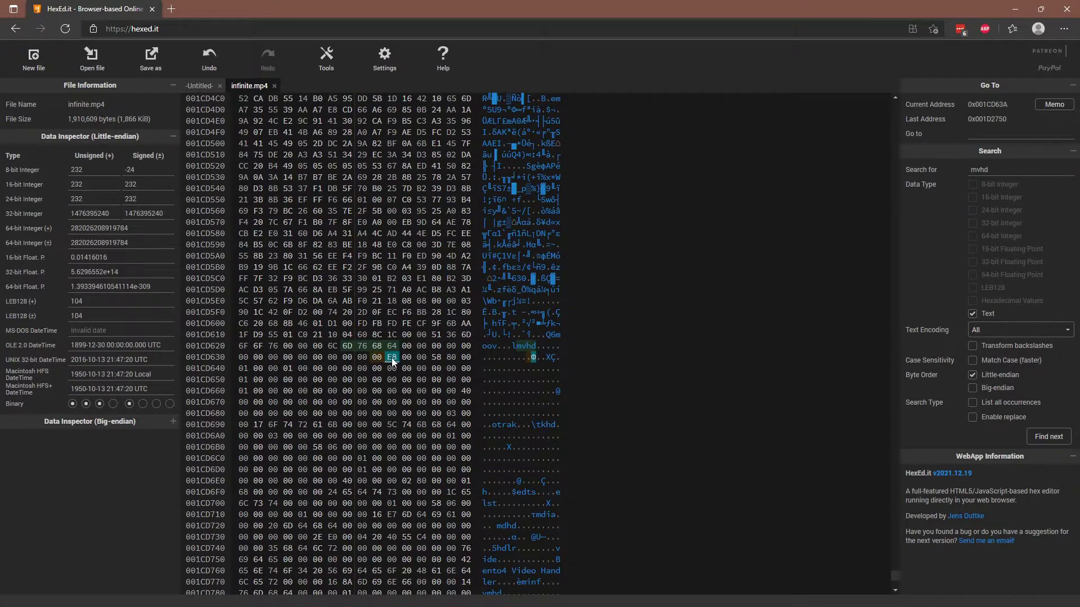
pyautogui.write('1 7')
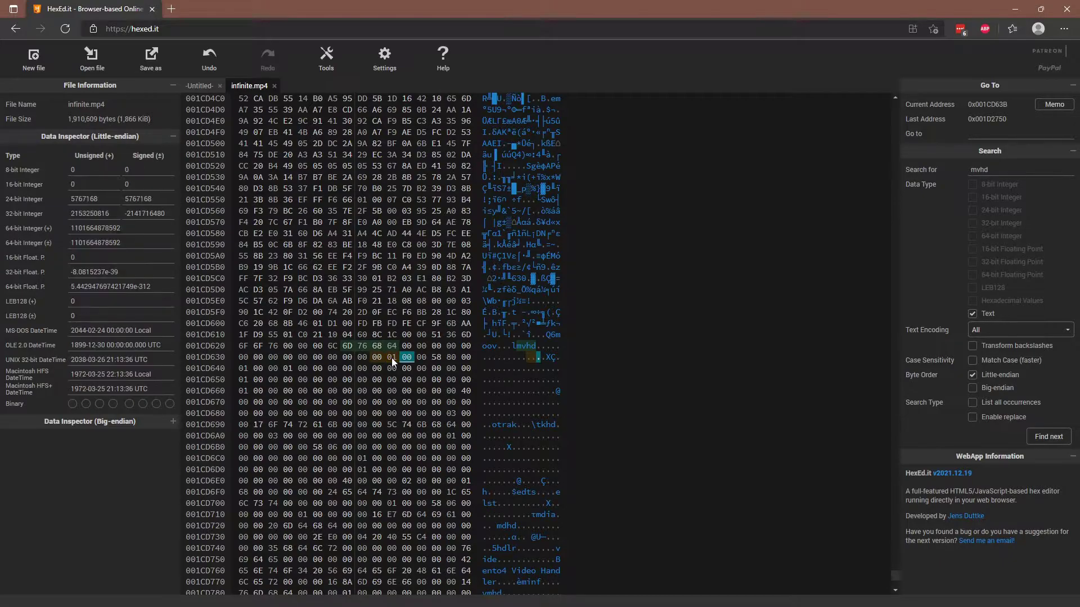
pyautogui.write('F ')
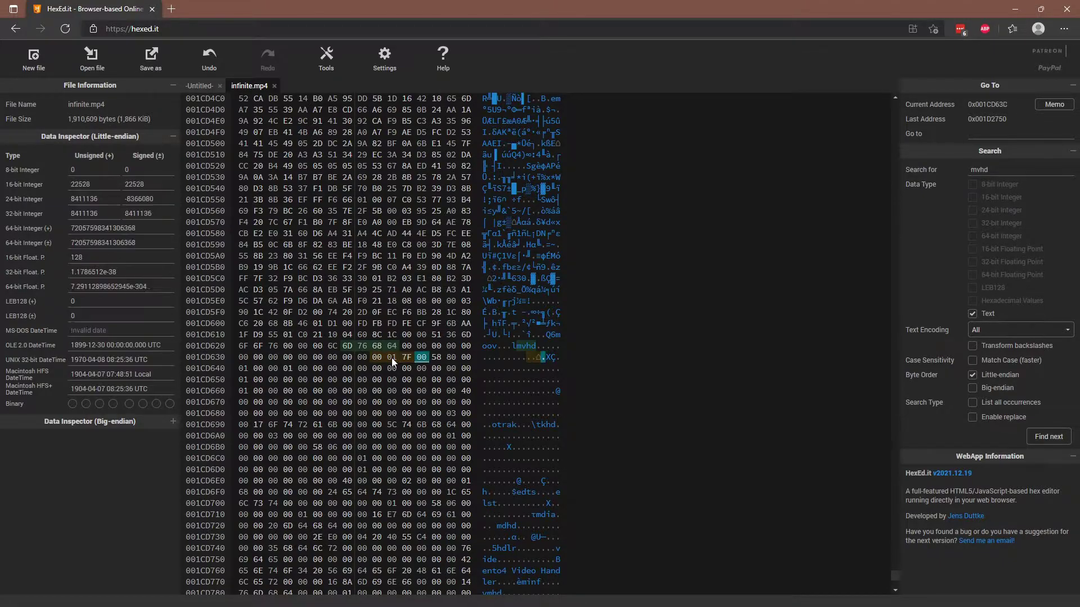
pyautogui.write('FF ')
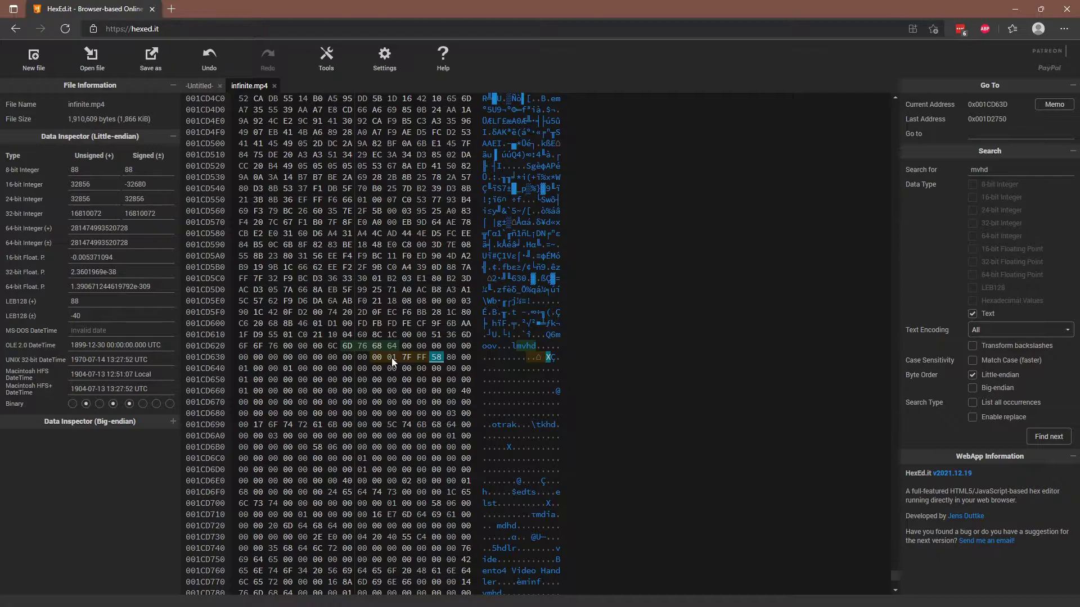
pyautogui.write('FF FF')
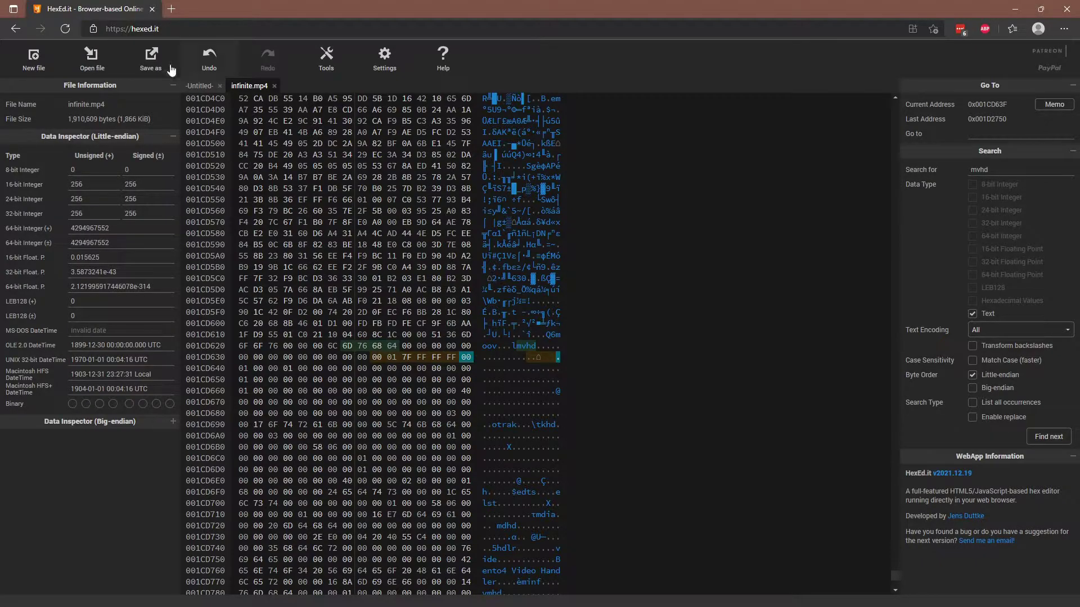
pyautogui.click(152, 53)
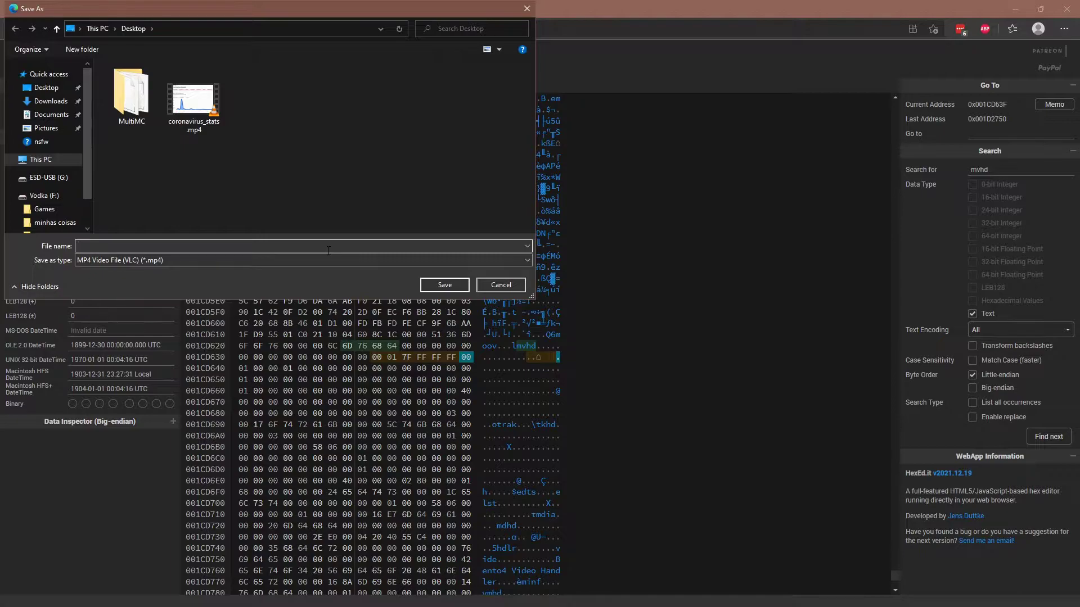
pyautogui.write('ffff')
pyautogui.click(441, 287)
pyautogui.click(1016, 8)
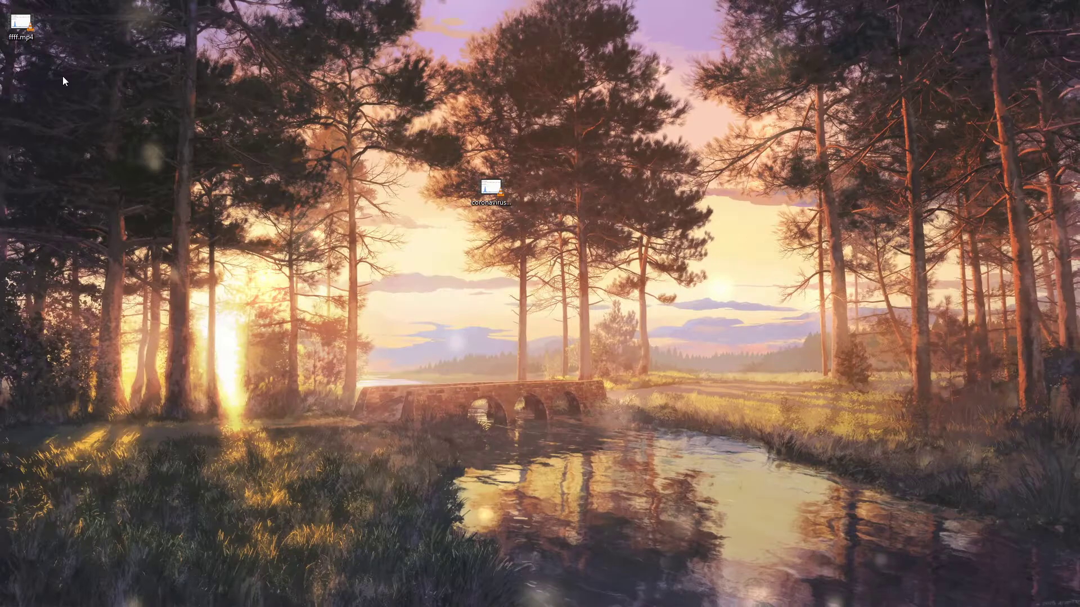
pyautogui.click(488, 203)
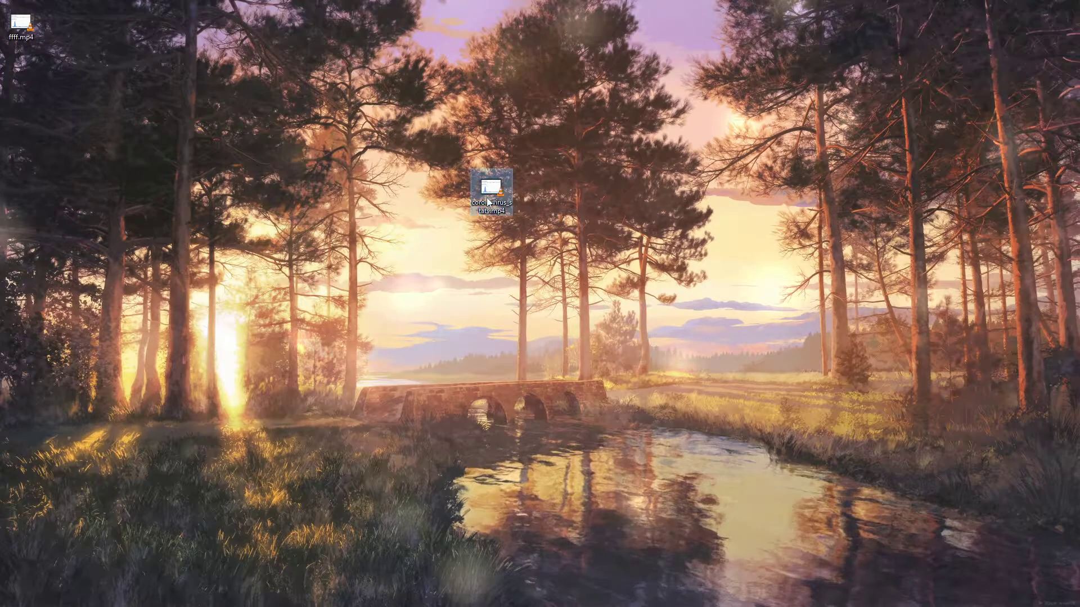
pyautogui.doubleClick(489, 203)
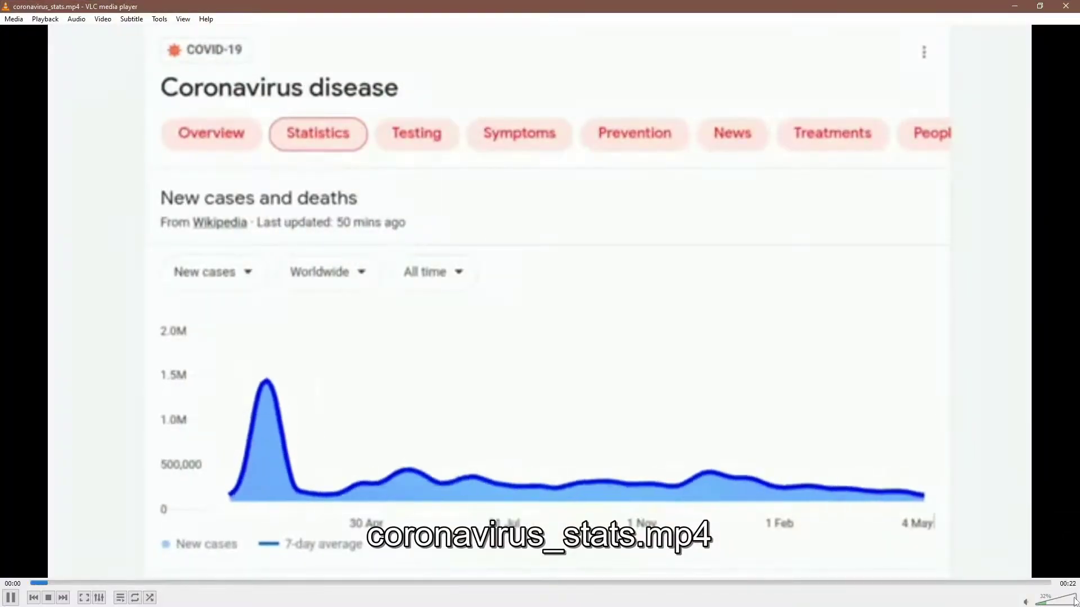
pyautogui.click(1067, 7)
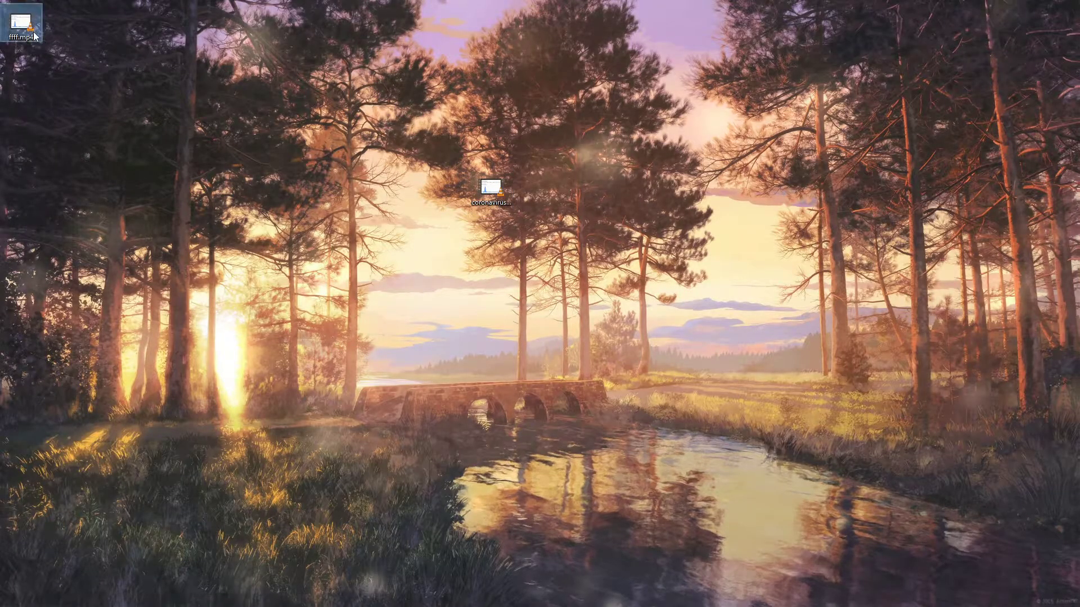
pyautogui.doubleClick(34, 36)
pyautogui.click(624, 342)
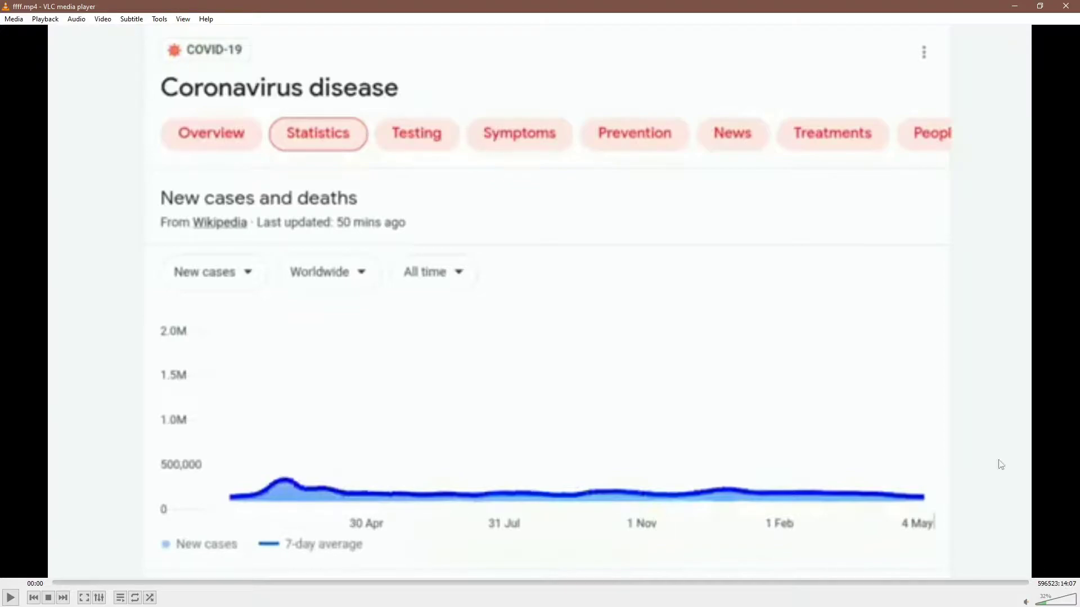
pyautogui.click(1067, 6)
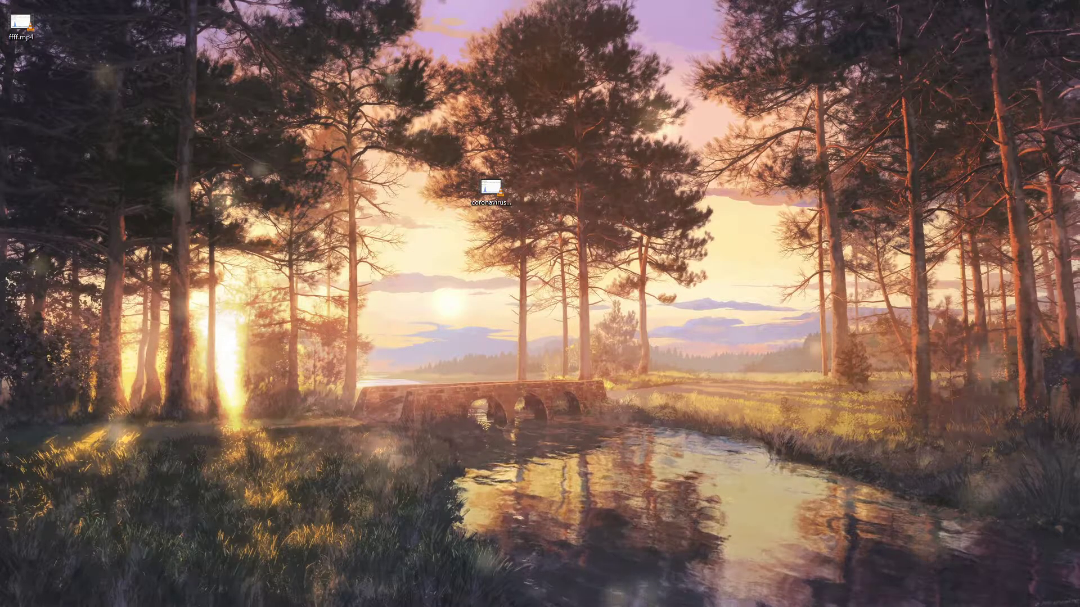
# - Change the duration bytes to 81 FF FF FF F0 and save the file as negative.mp4
pyautogui.press('Right')
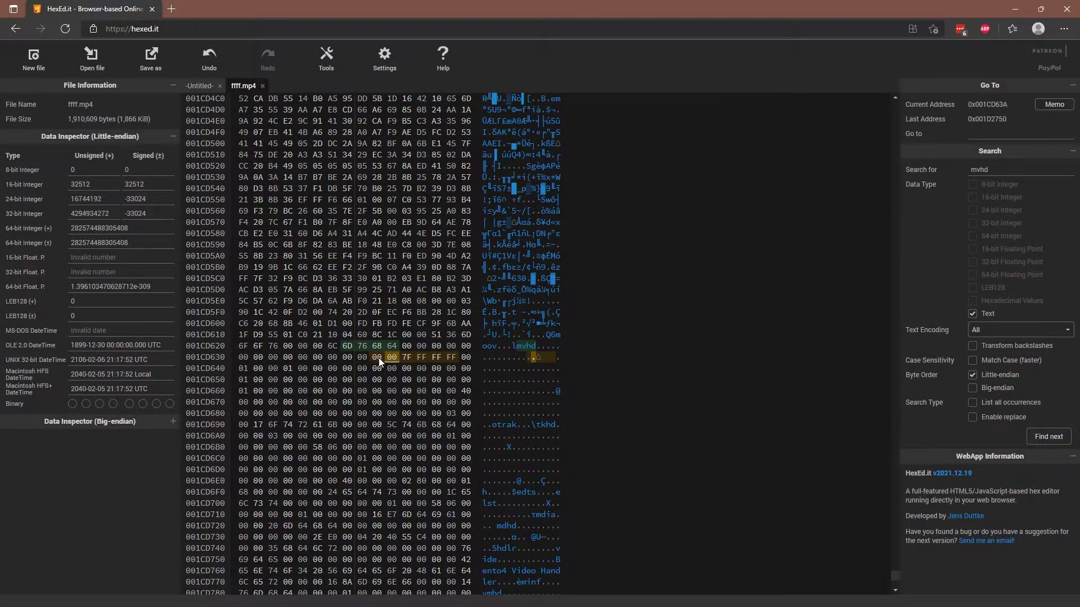
pyautogui.write('01')
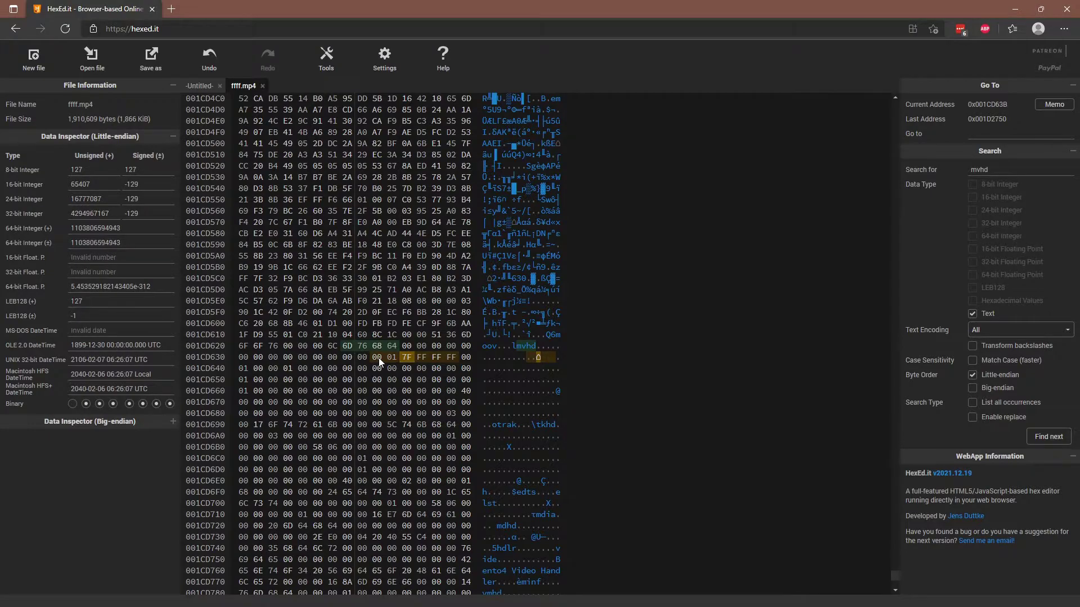
pyautogui.write('ff')
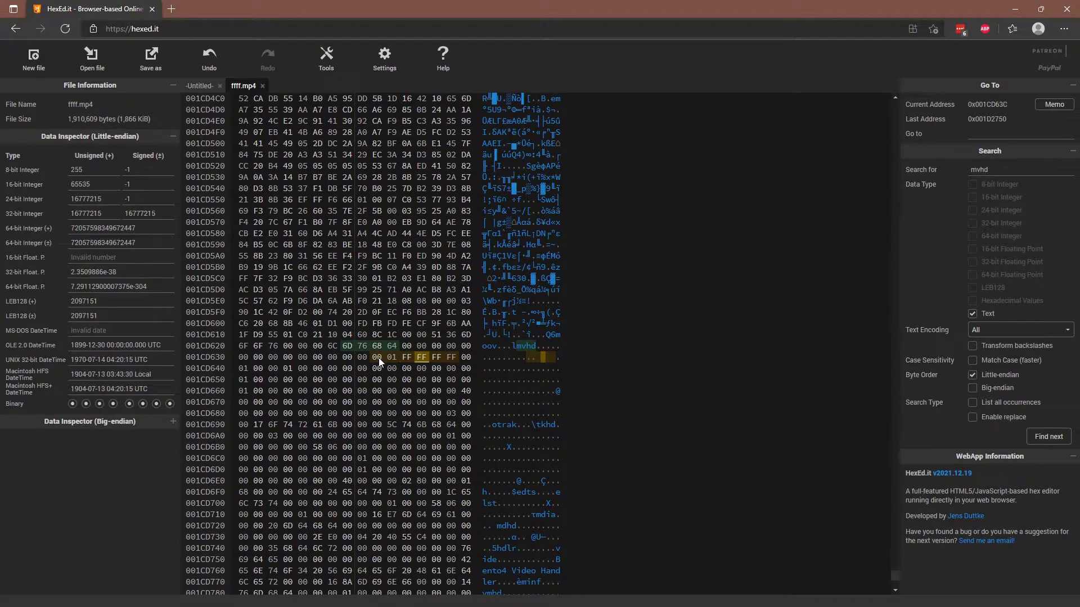
pyautogui.press('Right')
pyautogui.press('Right')
pyautogui.write('f')
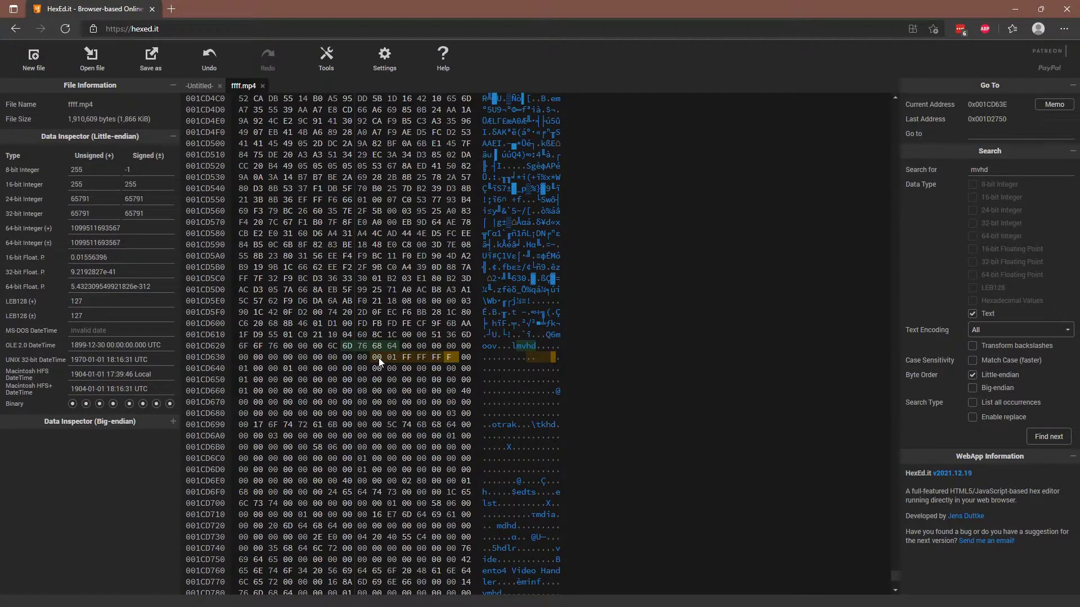
pyautogui.write('0')
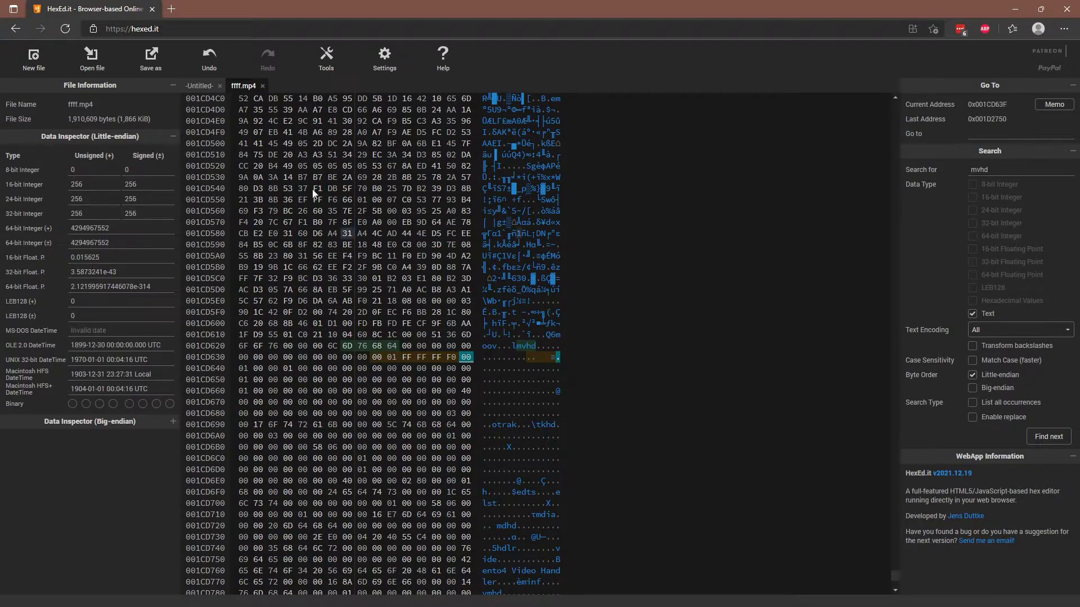
pyautogui.click(158, 59)
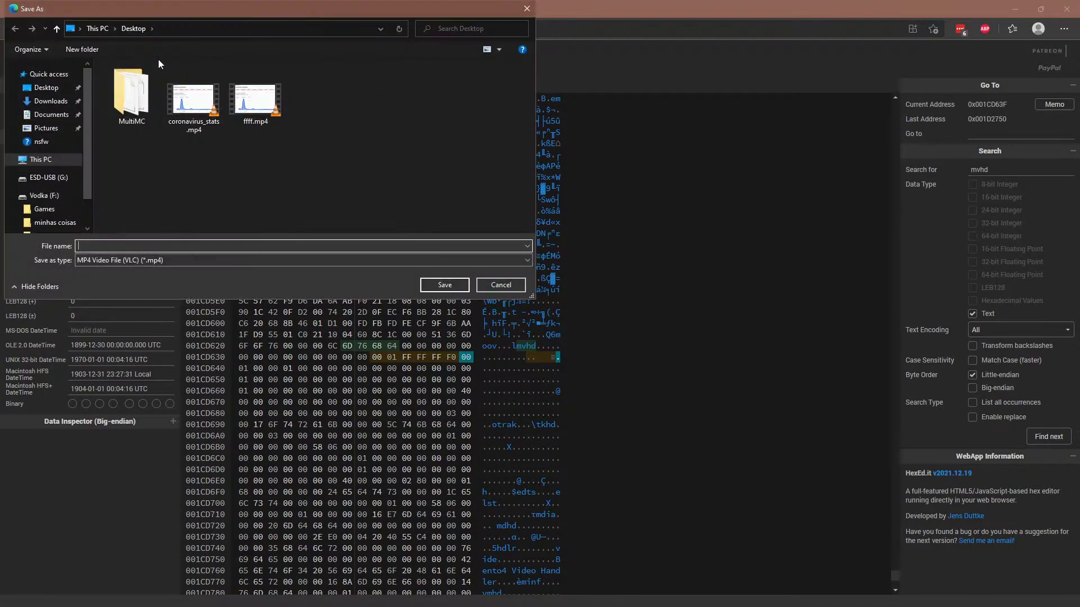
pyautogui.write('negative')
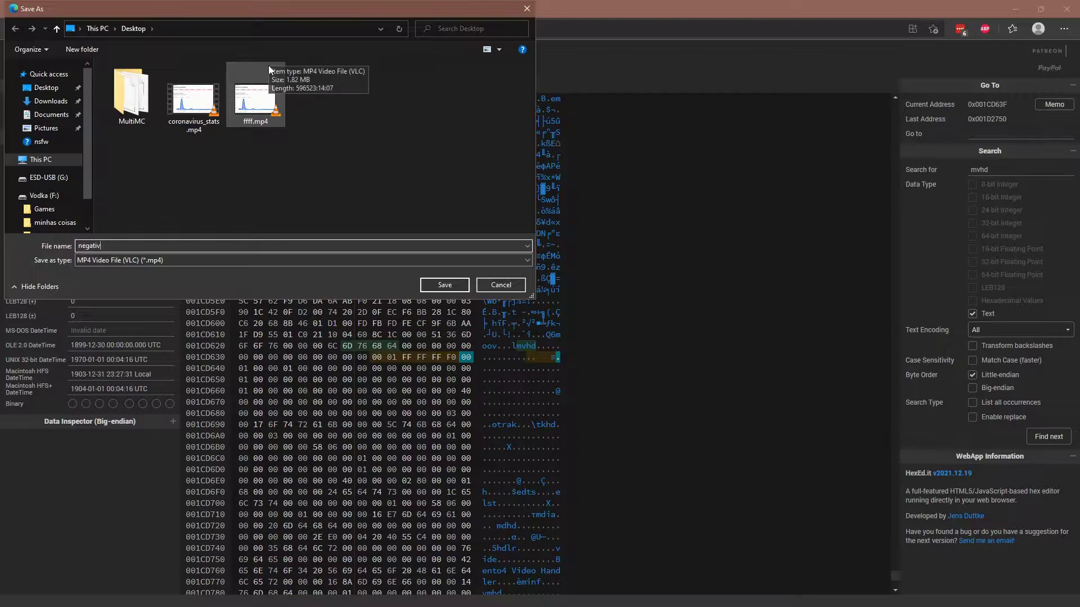
pyautogui.click(444, 285)
pyautogui.click(1016, 7)
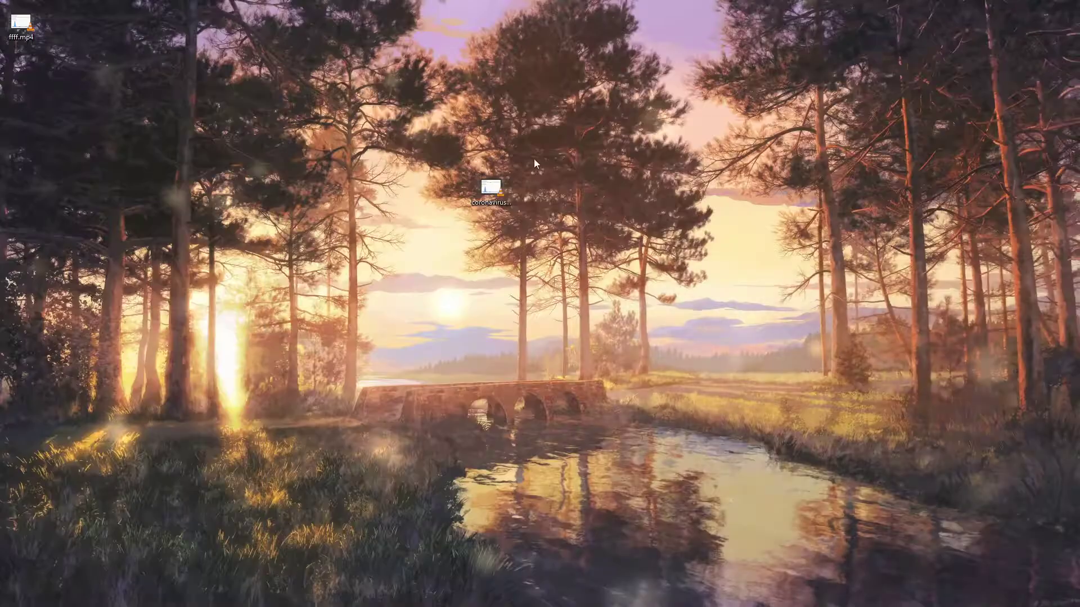
pyautogui.doubleClick(31, 78)
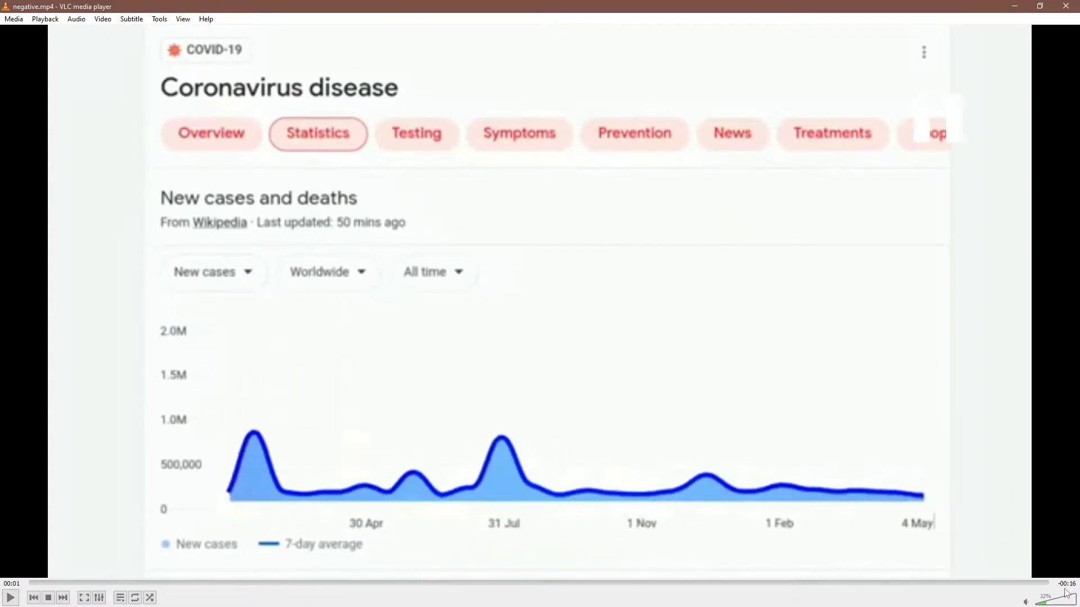
pyautogui.press('space')
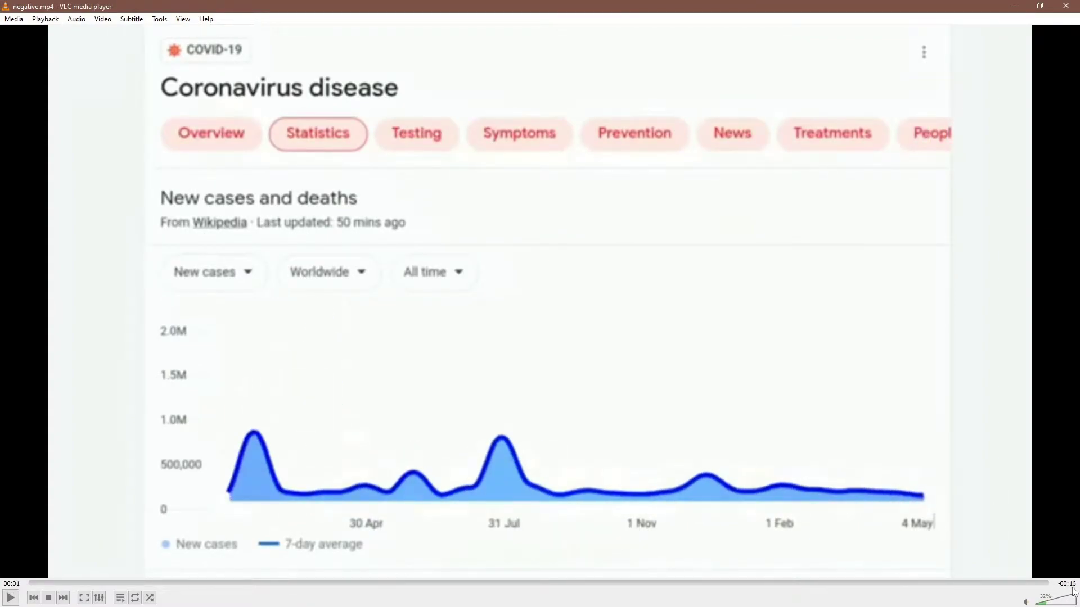
pyautogui.click(1067, 7)
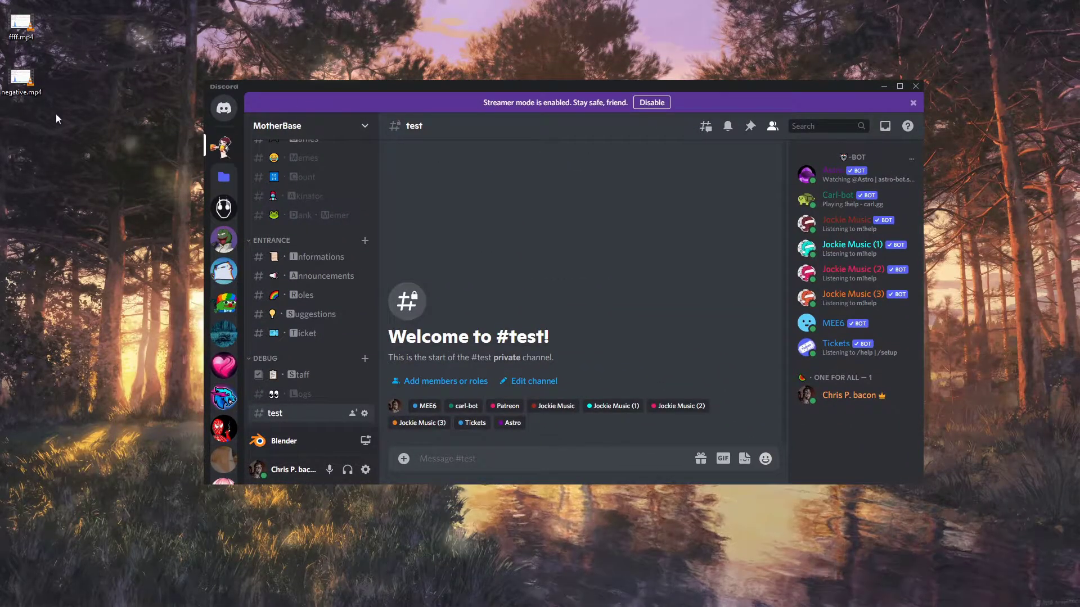
# - Upload ffff.mp4 and negative.mp4 from the desktop to the Discord #test channel
pyautogui.moveTo(68, 101)
pyautogui.mouseDown()
pyautogui.moveTo(6, 36)
pyautogui.moveTo(568, 299)
pyautogui.mouseUp()
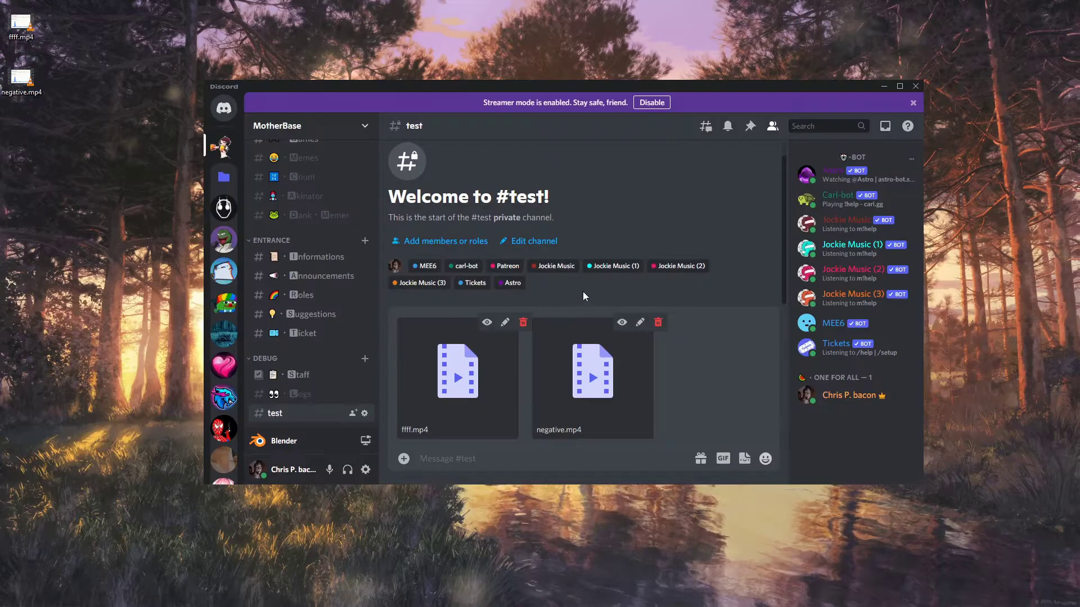
pyautogui.press('Return')
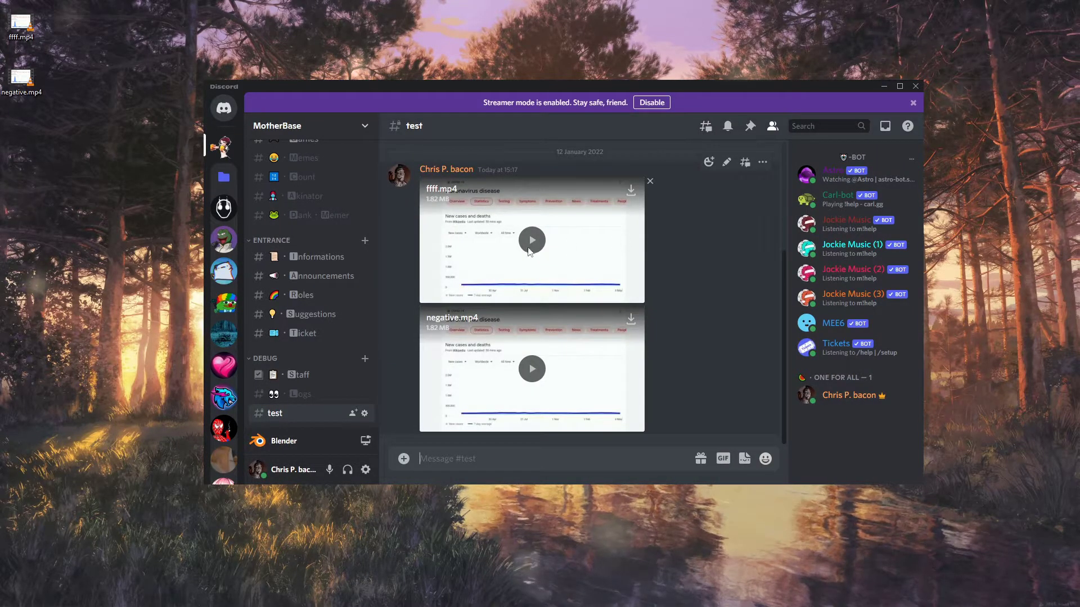
# - Play both posted videos, showing durations 35791394:07 and 0:-16
pyautogui.click(533, 245)
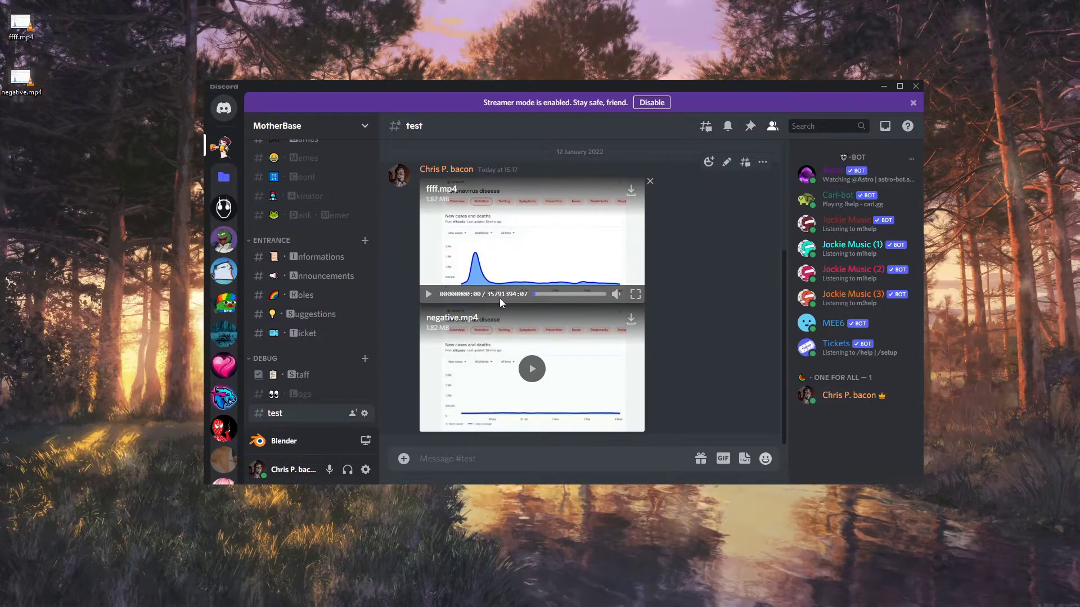
pyautogui.click(530, 368)
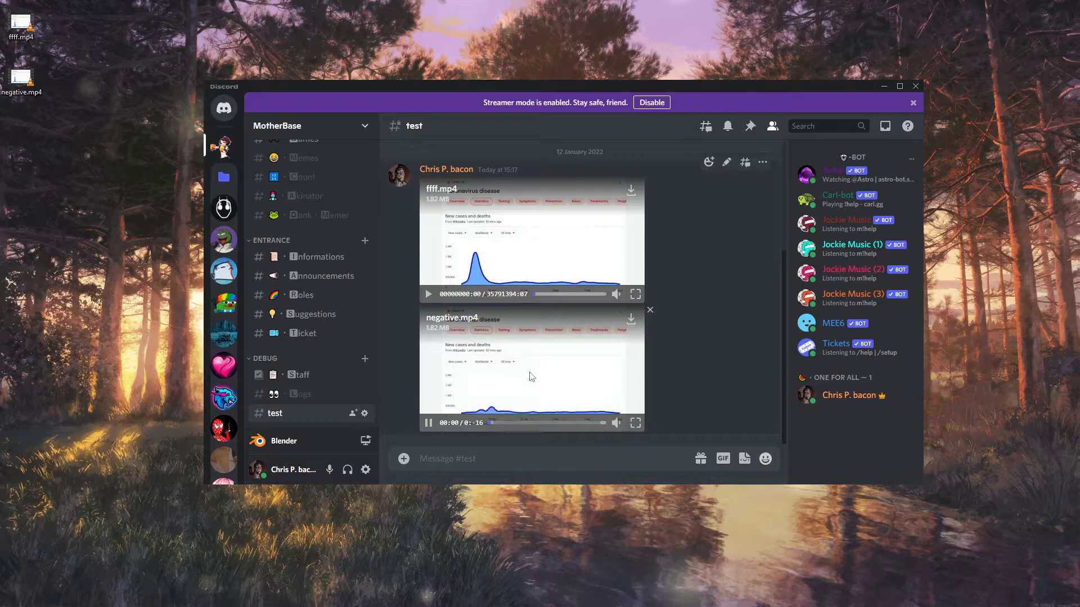
pyautogui.click(523, 366)
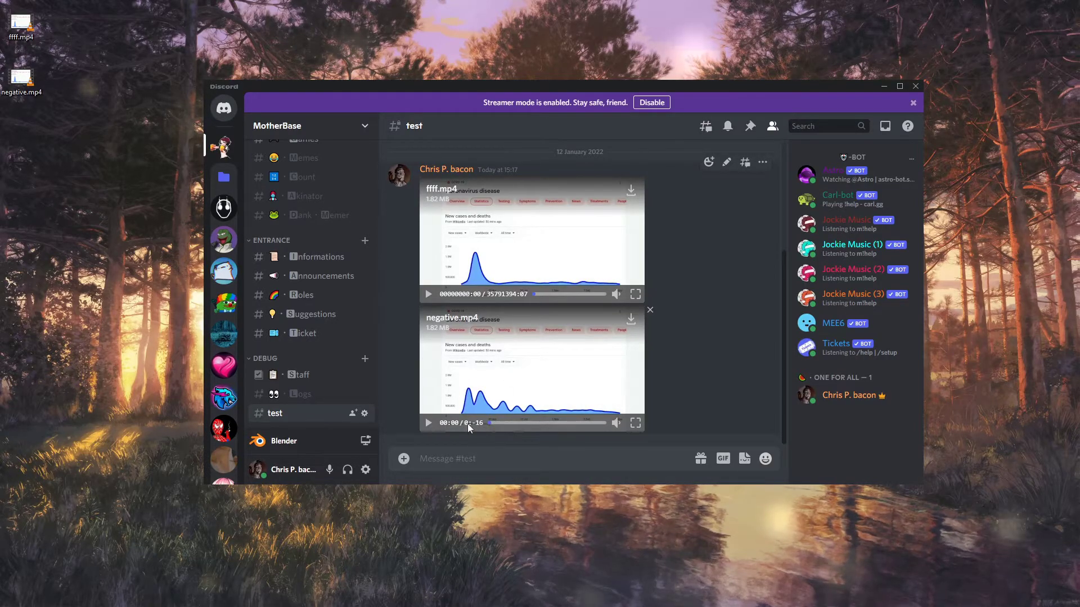